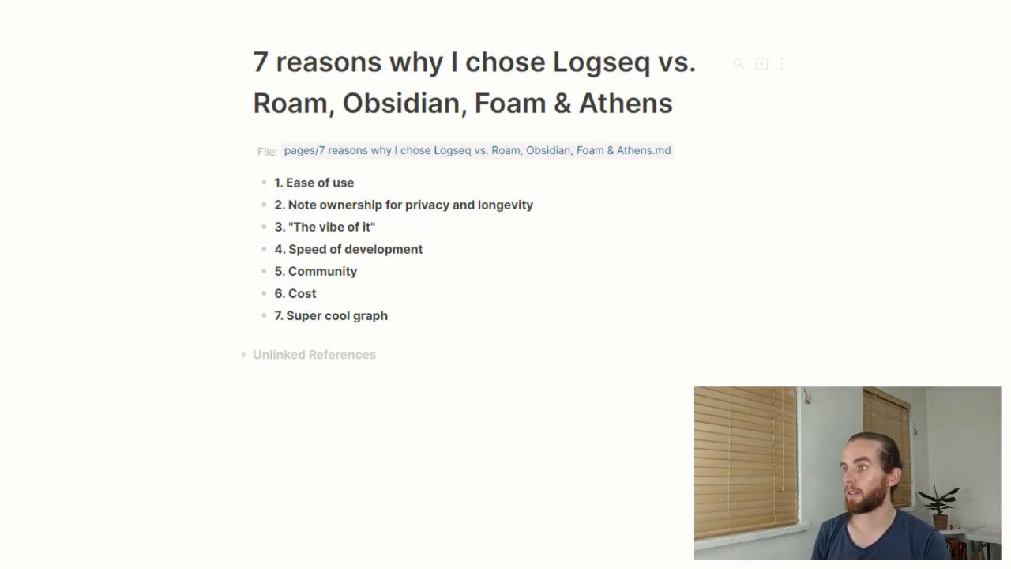
- Add two sub-bullets under Ease of use: other options Roam, Athens, Foam, and simple to configure
{"action": "left_click", "coordinate": [383, 185]}
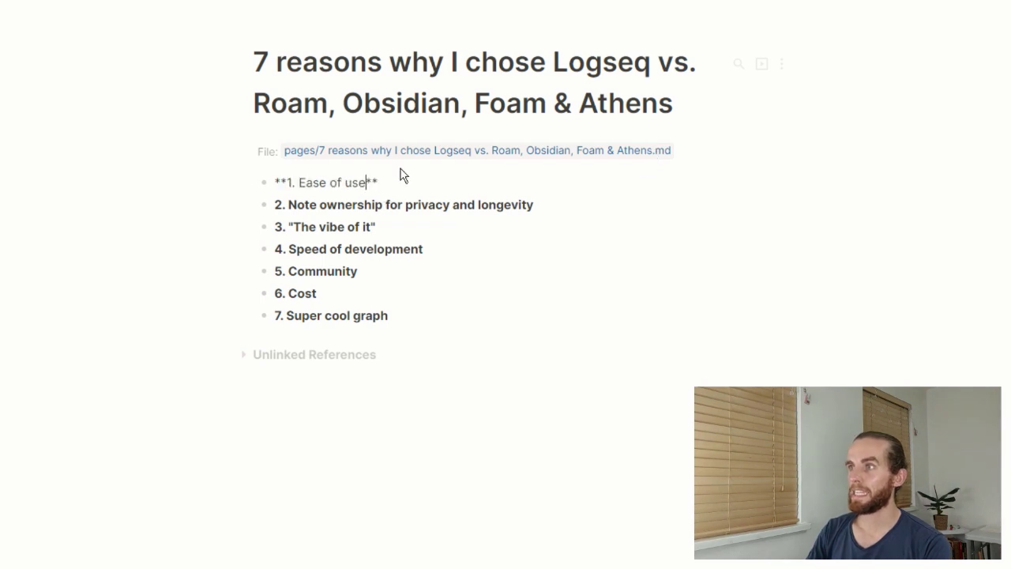
{"action": "key", "text": "ctrl+Down"}
{"action": "key", "text": "Down"}
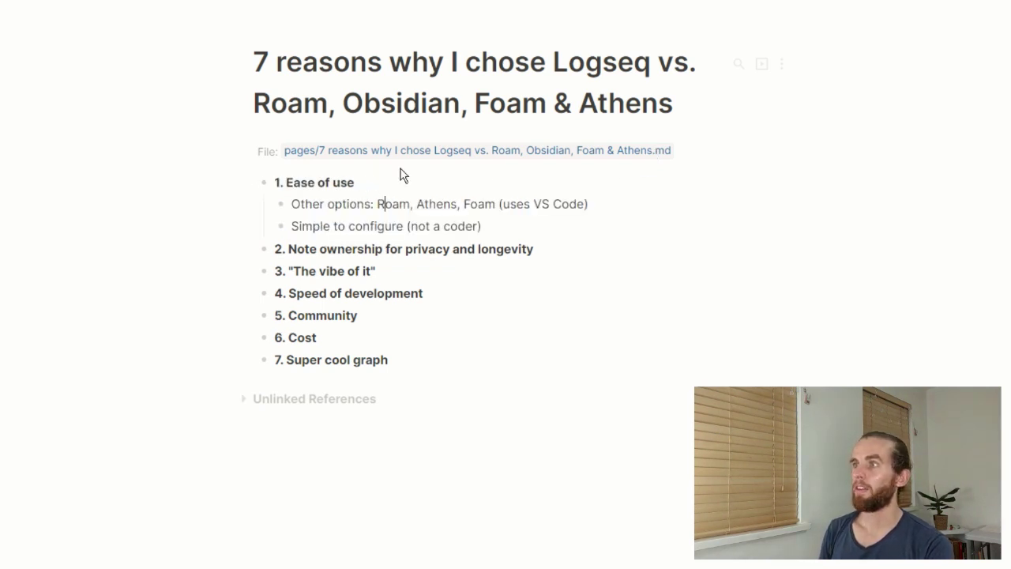
{"action": "key", "text": "Right"}
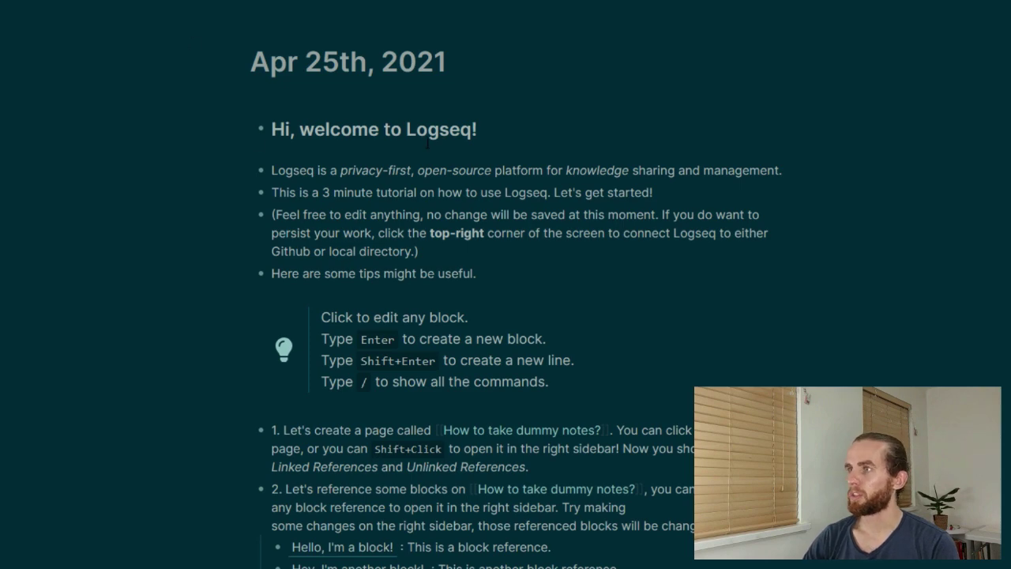
- Choose to open a local directory and create a new folder named Demo
{"action": "scroll", "coordinate": [427, 143], "scroll_direction": "down", "scroll_amount": 5}
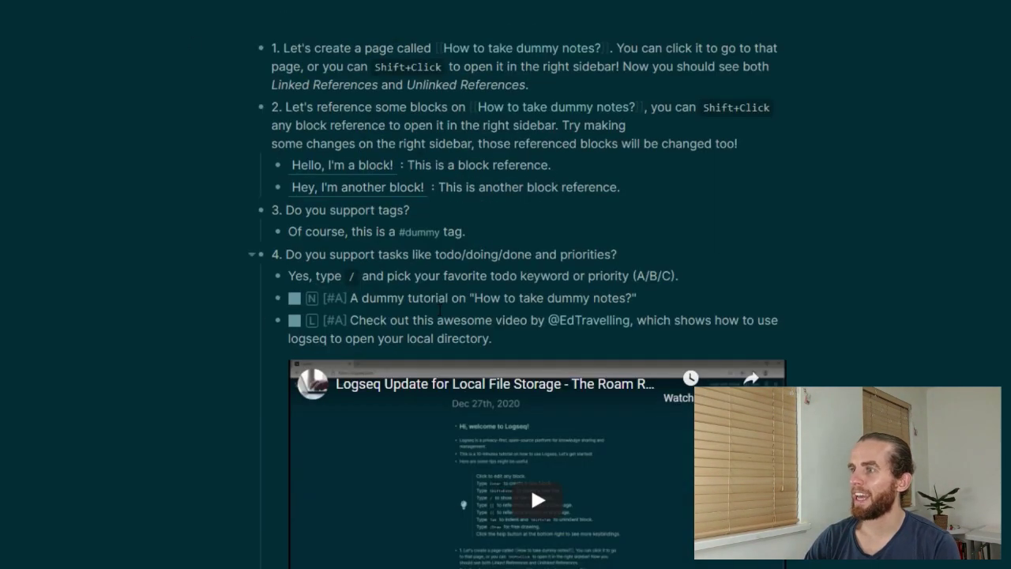
{"action": "scroll", "coordinate": [474, 395], "scroll_direction": "down", "scroll_amount": 7}
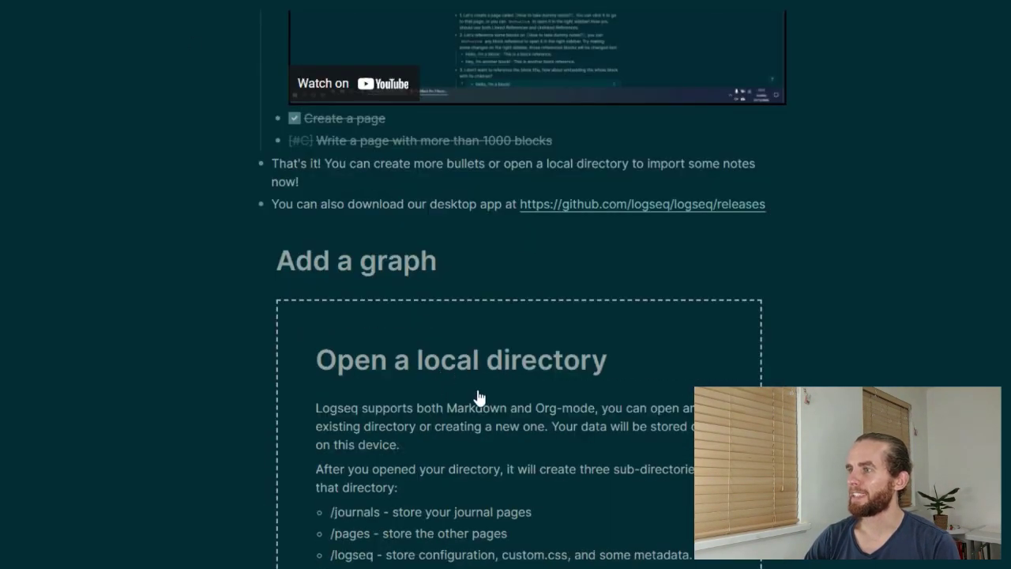
{"action": "left_click", "coordinate": [511, 388]}
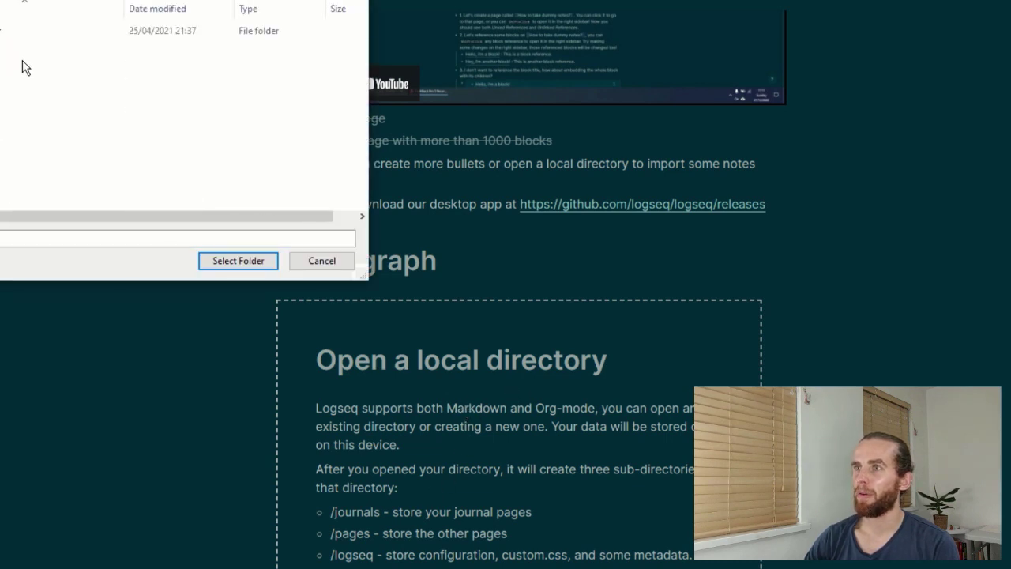
{"action": "right_click", "coordinate": [172, 123]}
{"action": "mouse_move", "coordinate": [140, 282]}
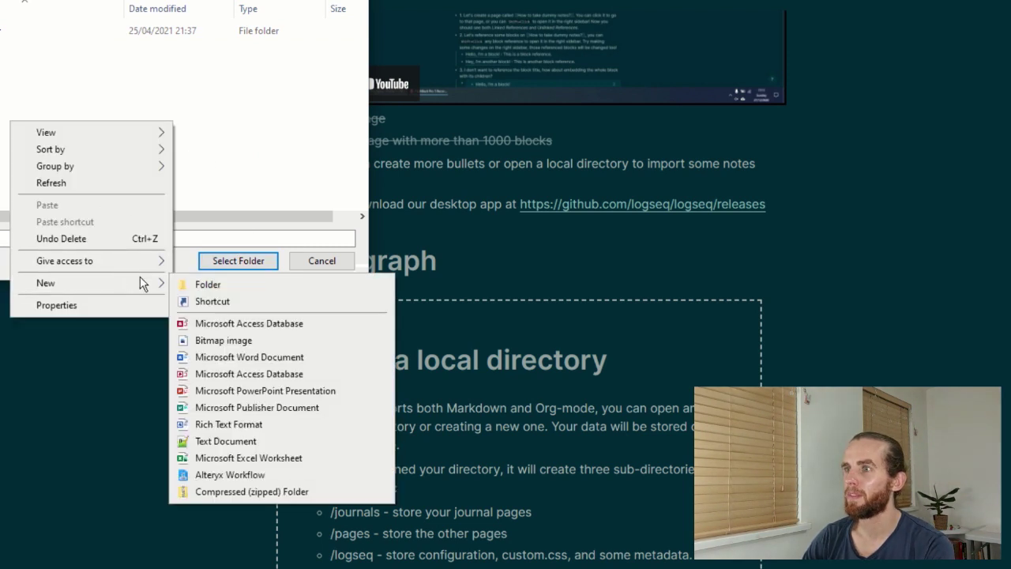
{"action": "left_click", "coordinate": [198, 283]}
{"action": "key", "text": "Return"}
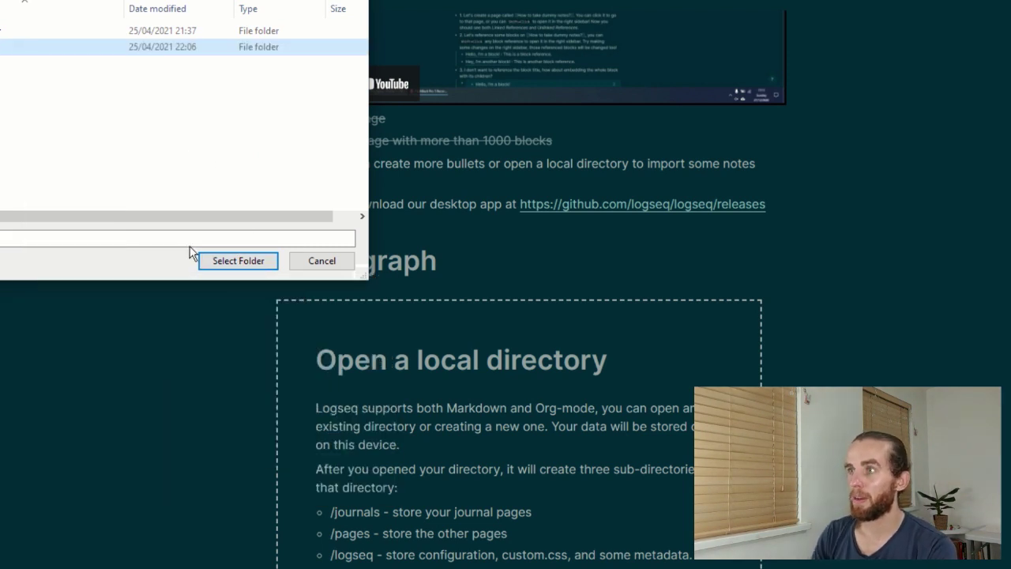
- Select the Demo folder as the graph and allow viewing files and saving changes
{"action": "left_click", "coordinate": [271, 264]}
{"action": "left_click", "coordinate": [582, 61]}
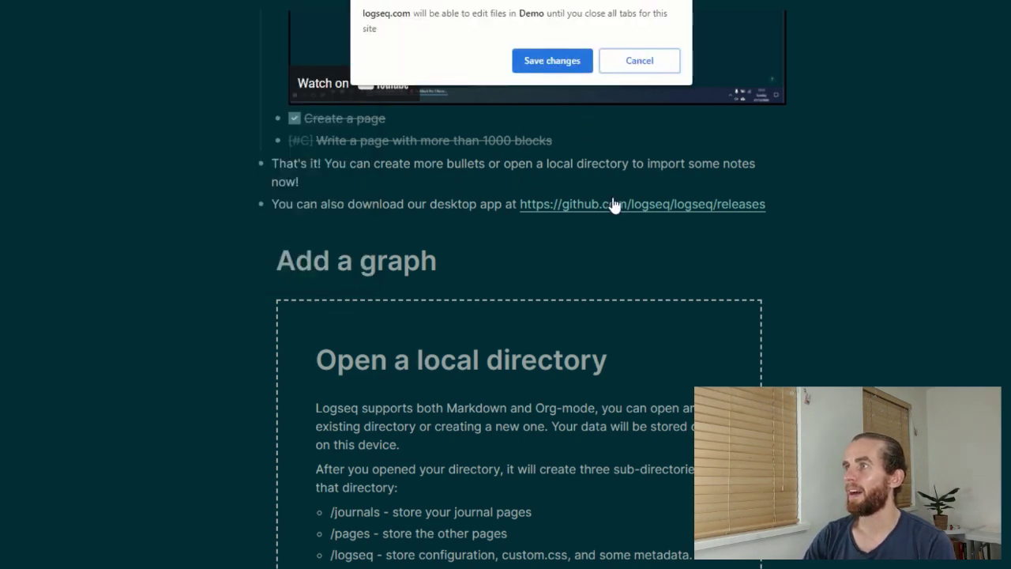
{"action": "left_click", "coordinate": [552, 59]}
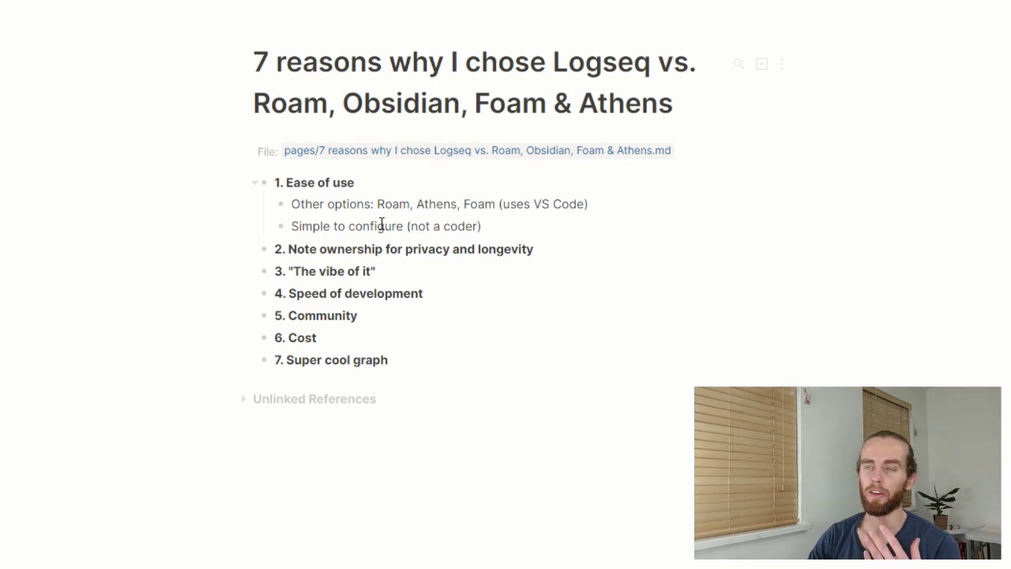
- Add sub-bullets under Note ownership: Markdown or Org Mode storage, and choosing local or cloud storage
{"action": "left_click", "coordinate": [537, 245]}
{"action": "type", "text": "Notes stored in accessible Markdown or Org Mode format You determine where you keep your notes, local or cloud (or Github if you really know what you're doing)"}
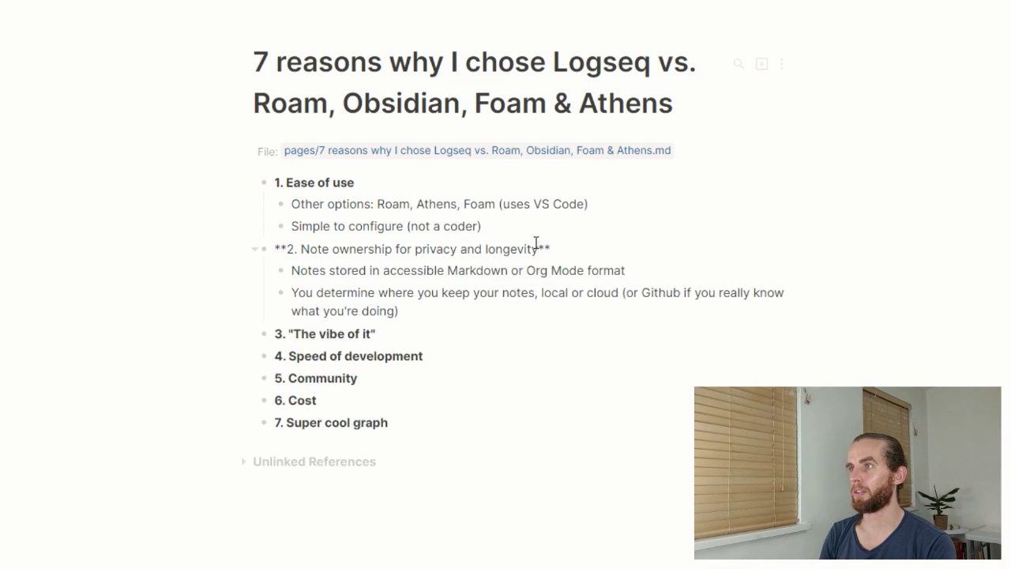
{"action": "left_click", "coordinate": [538, 334]}
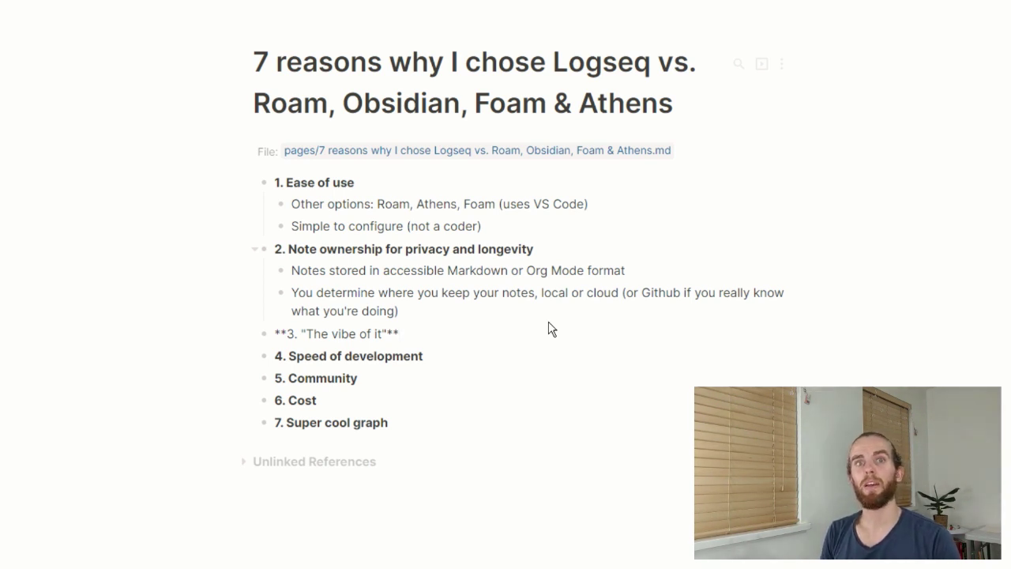
{"action": "left_click", "coordinate": [771, 306]}
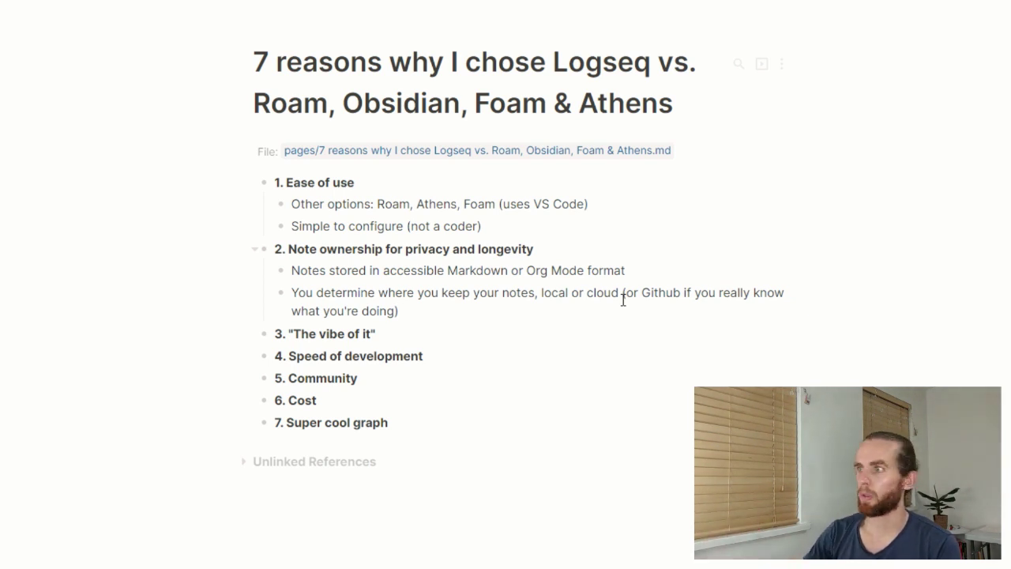
- Add three sub-bullets under The vibe of it: cool people doing great work, lack of ego, no 'fluffy agenda'
{"action": "left_click", "coordinate": [579, 335]}
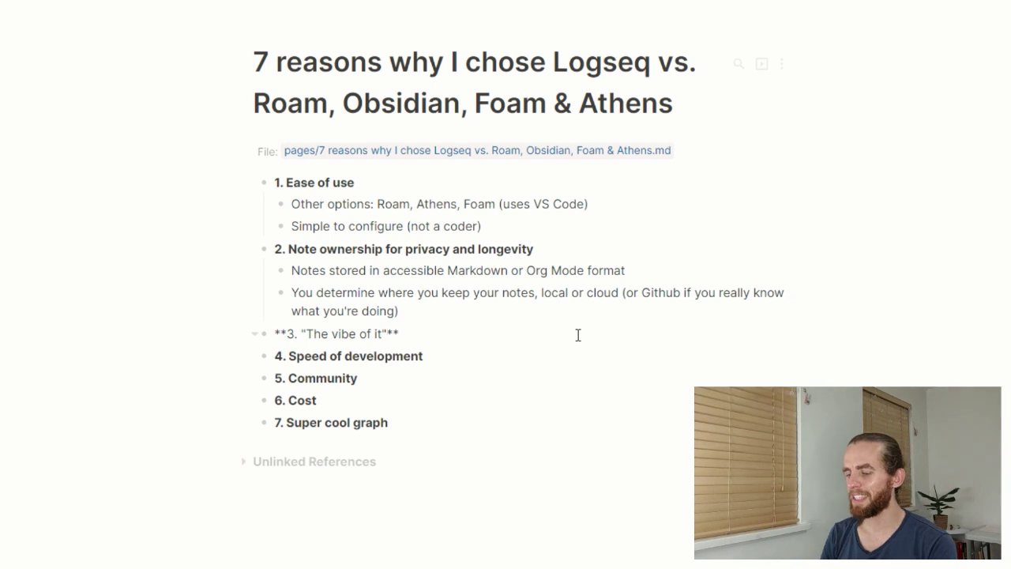
{"action": "key", "text": "ctrl+Down"}
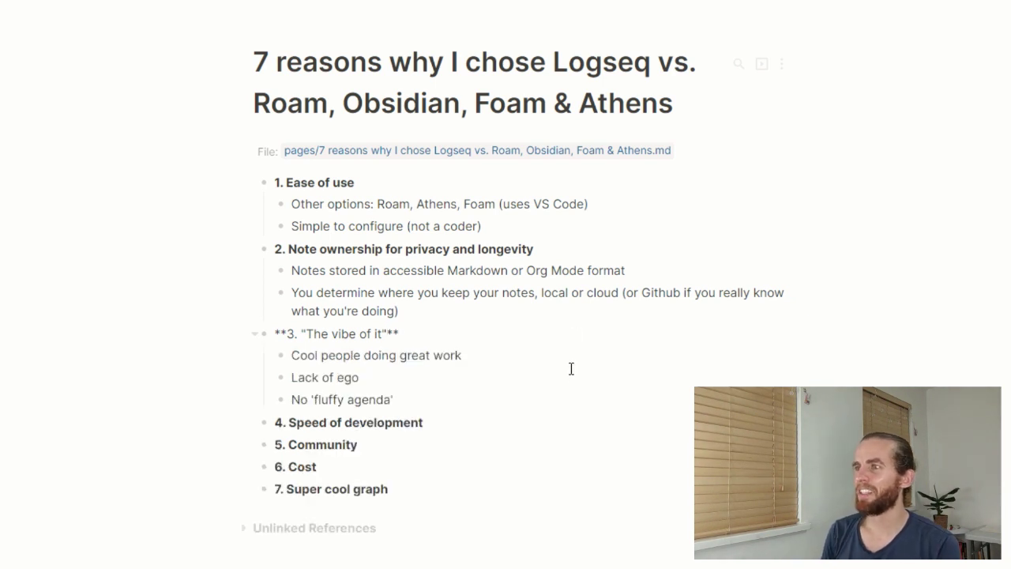
{"action": "left_click", "coordinate": [573, 369]}
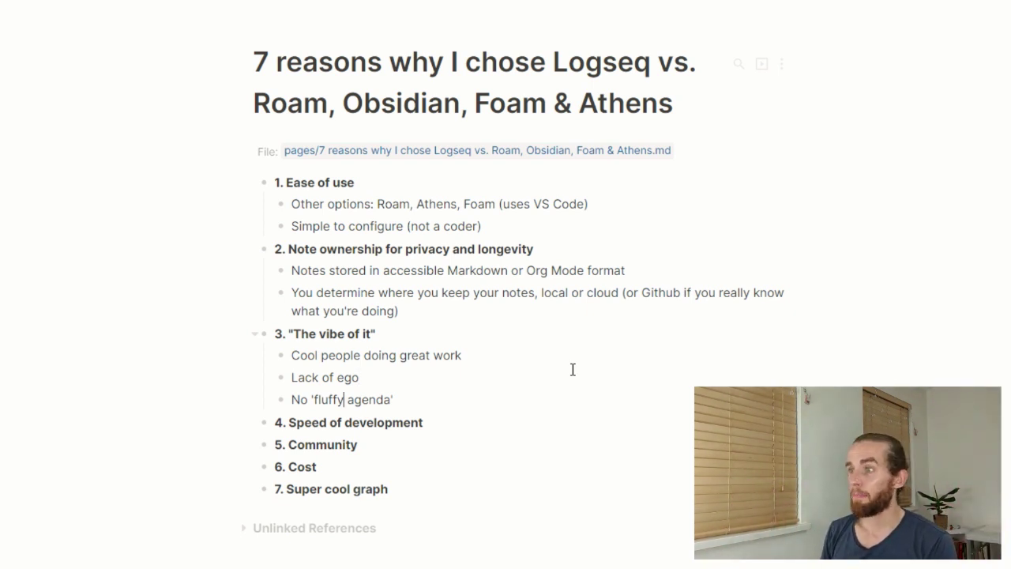
- Add Speed of development sub-bullets (Namespaces, Bug fixes, alpha), then 'Welcoming Discord forum' under Community
{"action": "key", "text": "Down"}
{"action": "key", "text": "ctrl+Down"}
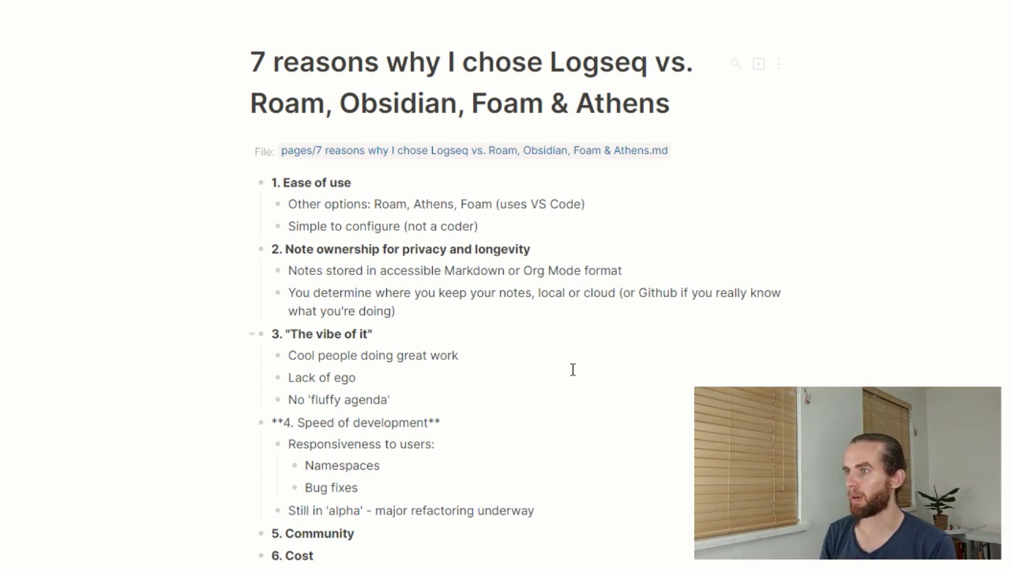
{"action": "key", "text": "Down"}
{"action": "key", "text": "Down"}
{"action": "key", "text": "Down"}
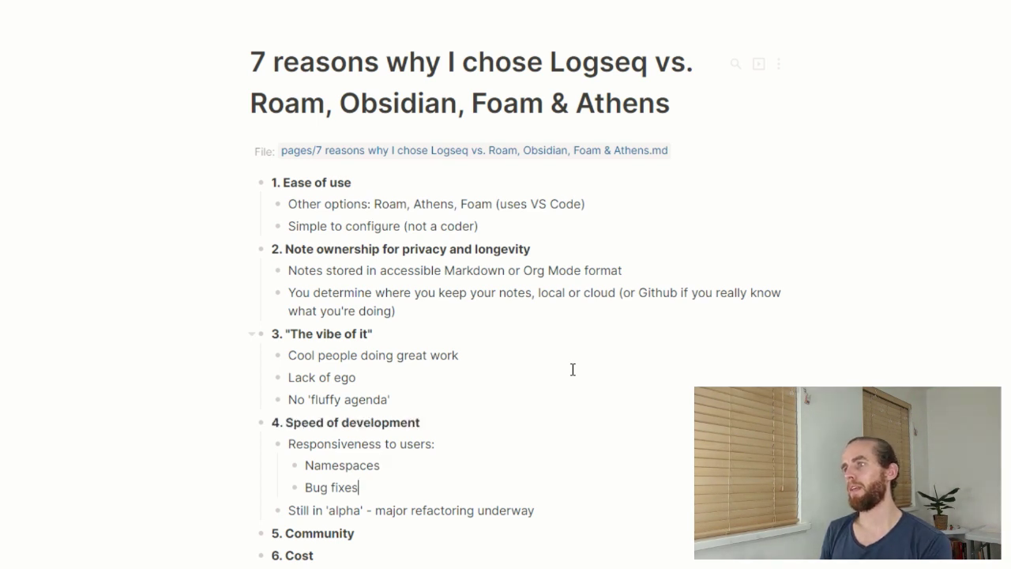
{"action": "key", "text": "Down"}
{"action": "key", "text": "Down"}
{"action": "key", "text": "ctrl+Down"}
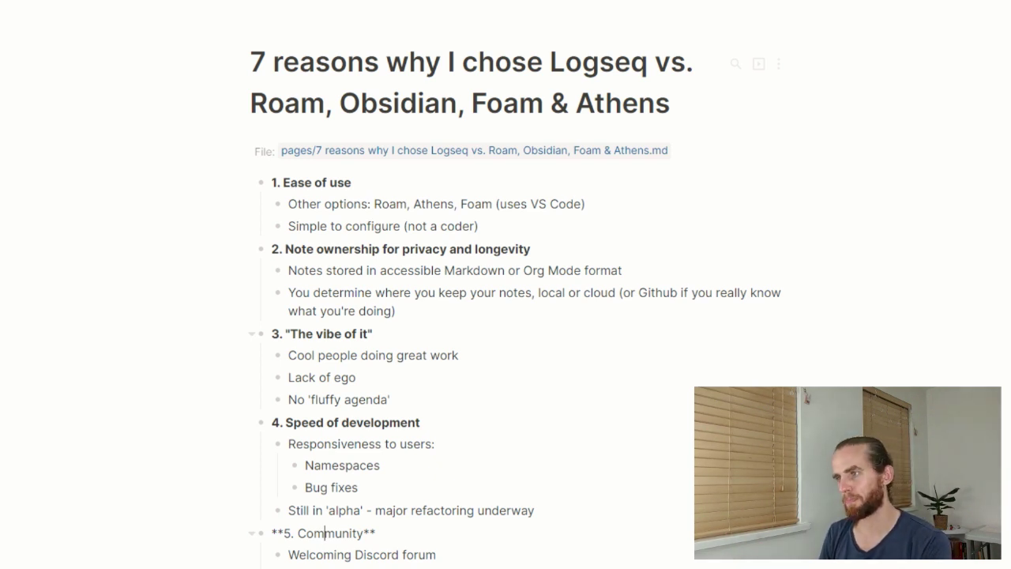
- Finish editing the Community reason and scroll down to reasons 6 and 7
{"action": "key", "text": "Escape"}
{"action": "scroll", "coordinate": [605, 497], "scroll_direction": "down", "scroll_amount": 2}
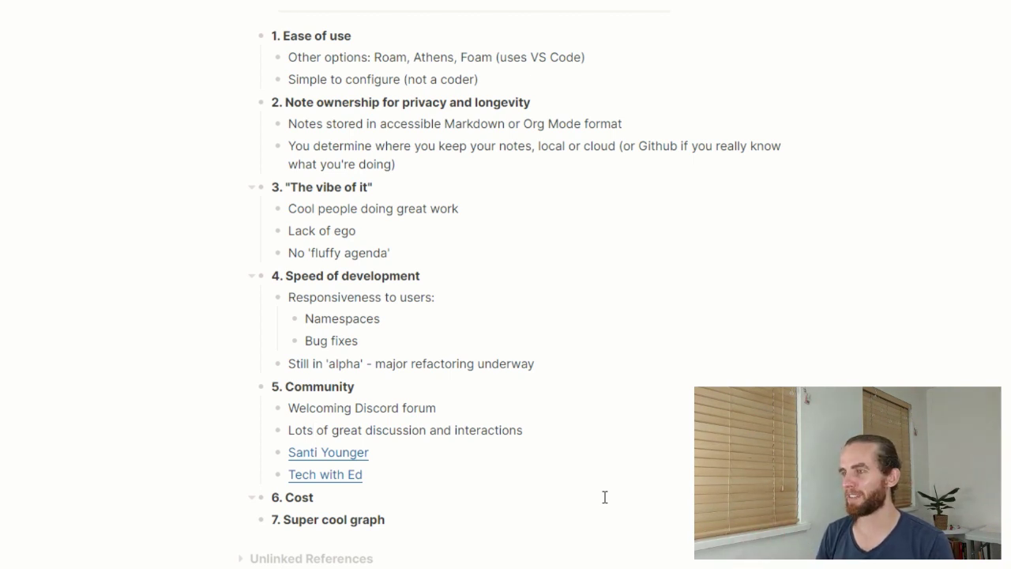
- Add two sub-bullets under Cost: open-source so it's free, and choosing to pay if it adds value
{"action": "key", "text": "Down"}
{"action": "key", "text": "Down"}
{"action": "key", "text": "Down"}
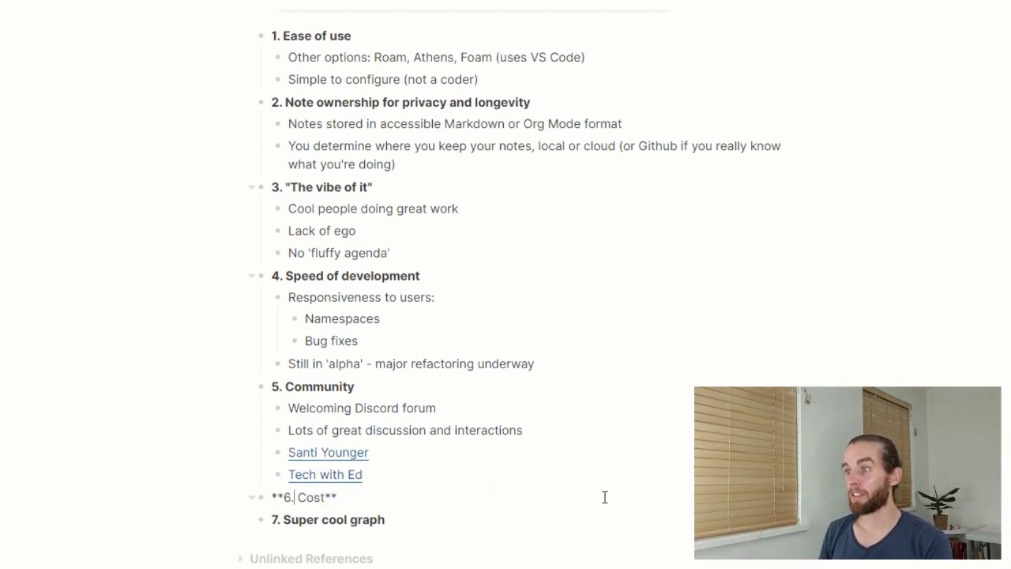
{"action": "key", "text": "ctrl+Down"}
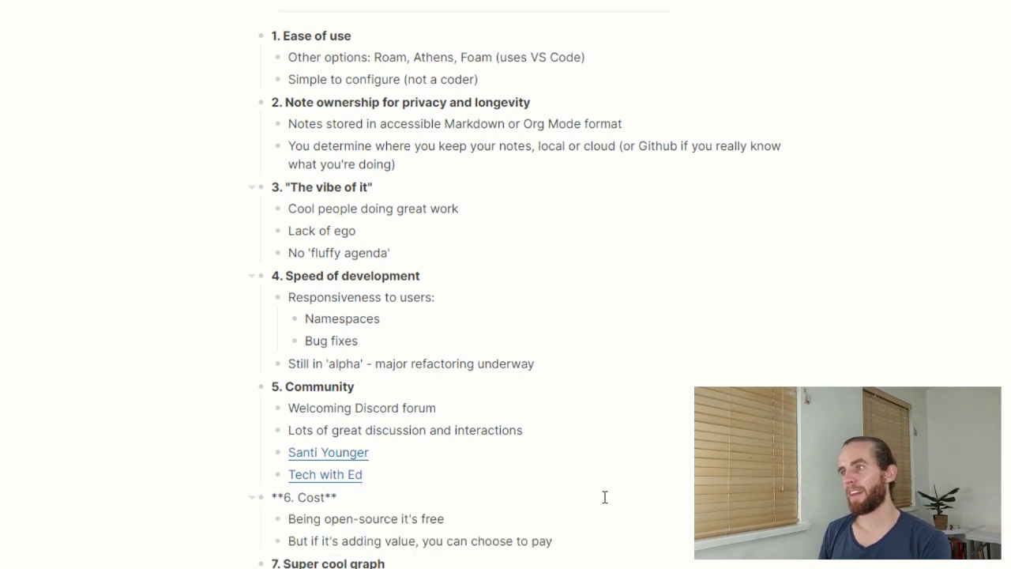
{"action": "key", "text": "Down"}
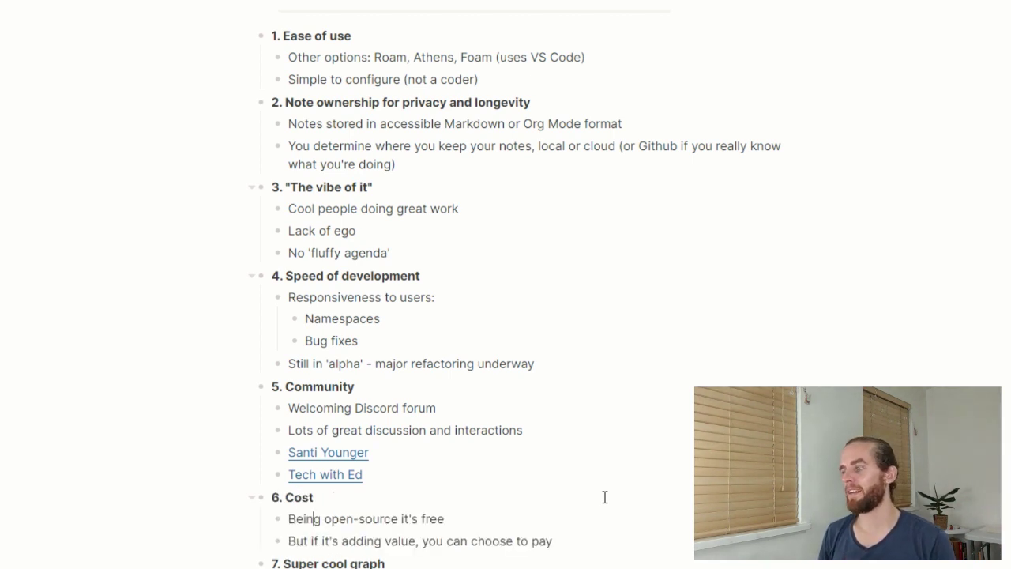